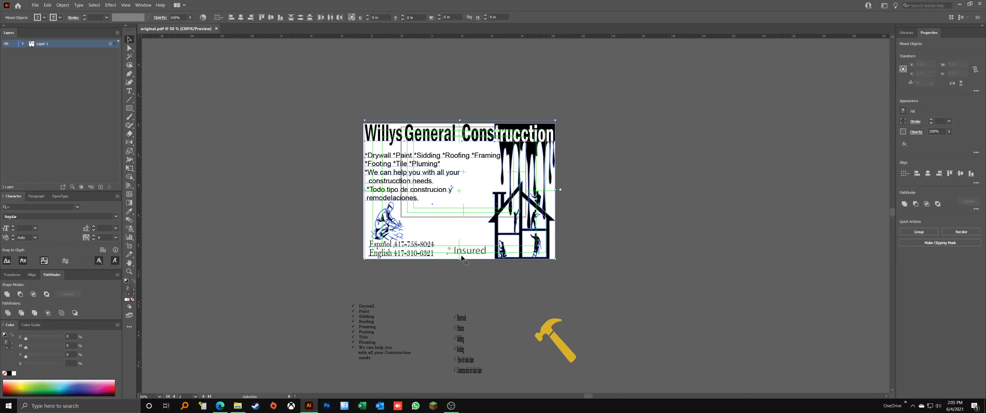
# - Move the selected business card artwork off the artboard onto the empty canvas beside it
pyautogui.moveTo(530, 156); pyautogui.dragTo(811, 152)
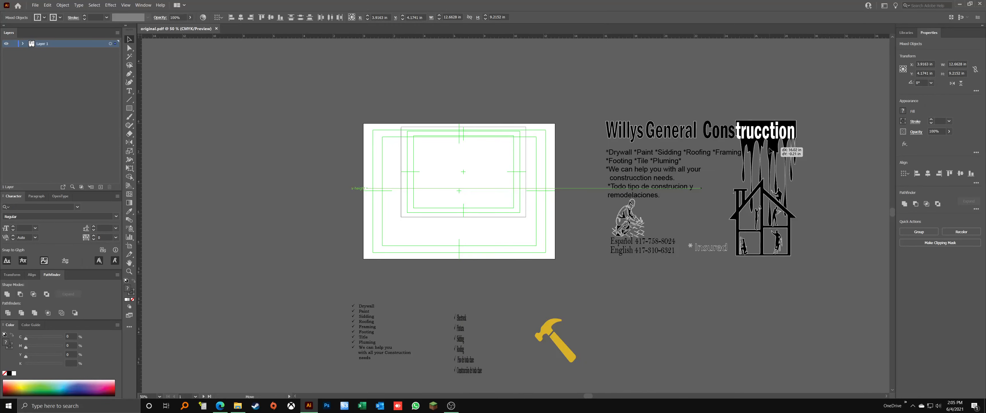
pyautogui.press('space')
pyautogui.moveTo(744, 268); pyautogui.dragTo(476, 265)
pyautogui.click(569, 256)
pyautogui.hotkey('ctrl', '+')
pyautogui.hotkey('ctrl', '+')
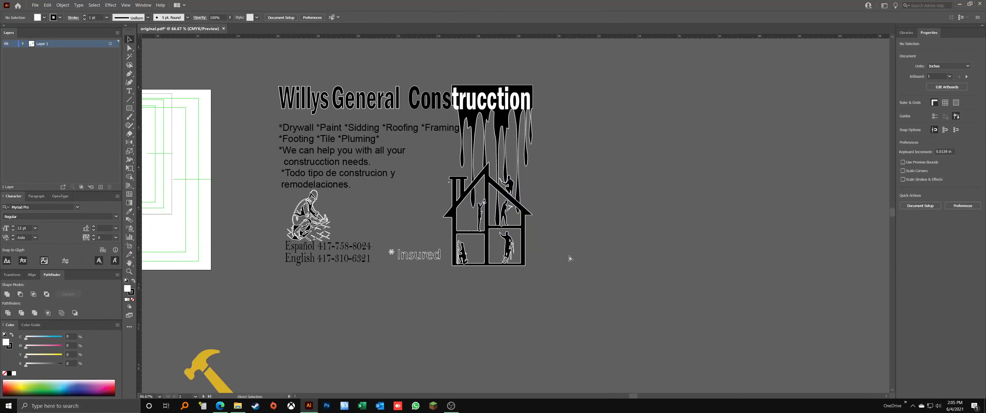
pyautogui.press('space')
pyautogui.moveTo(542, 263); pyautogui.dragTo(639, 307)
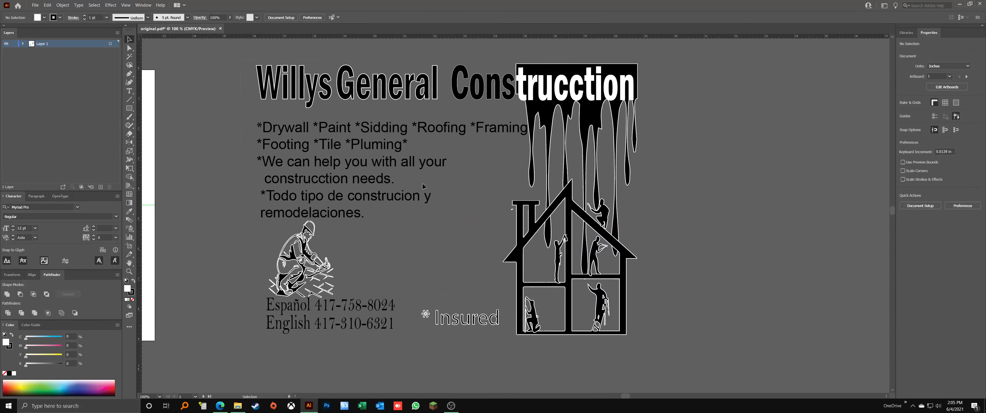
# - Select all the moved artwork and expand its appearance
pyautogui.hotkey('ctrl', 'a')
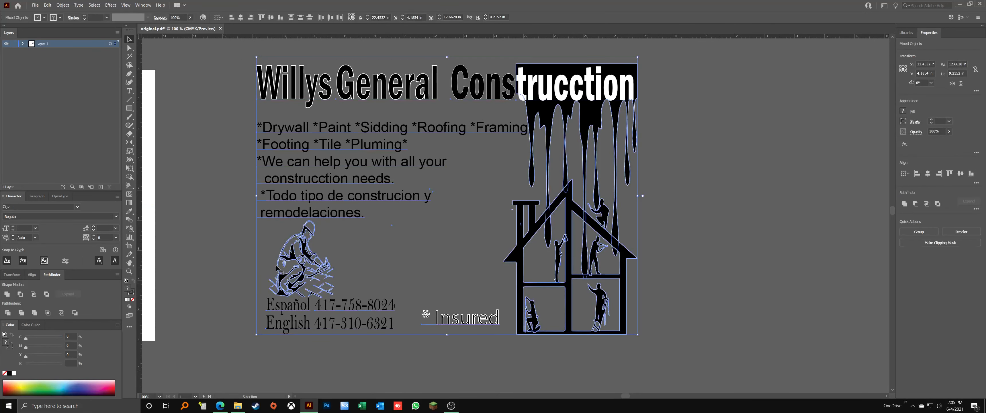
pyautogui.press('ctrl')
pyautogui.click(23, 43)
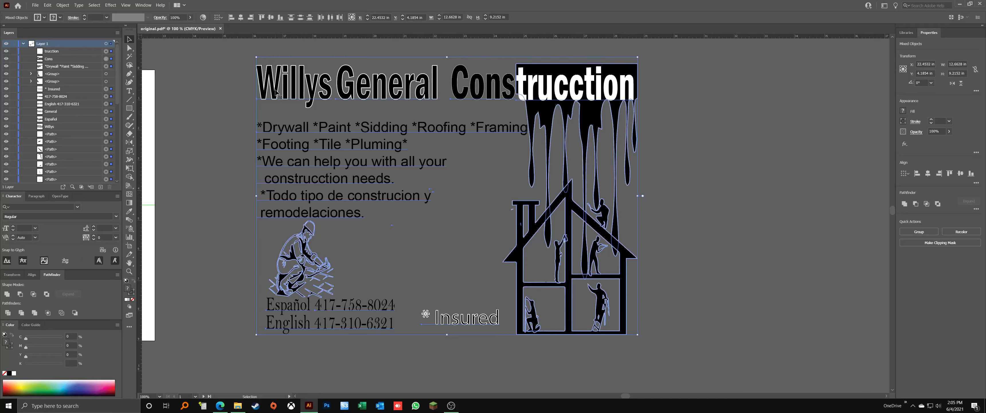
pyautogui.click(225, 89)
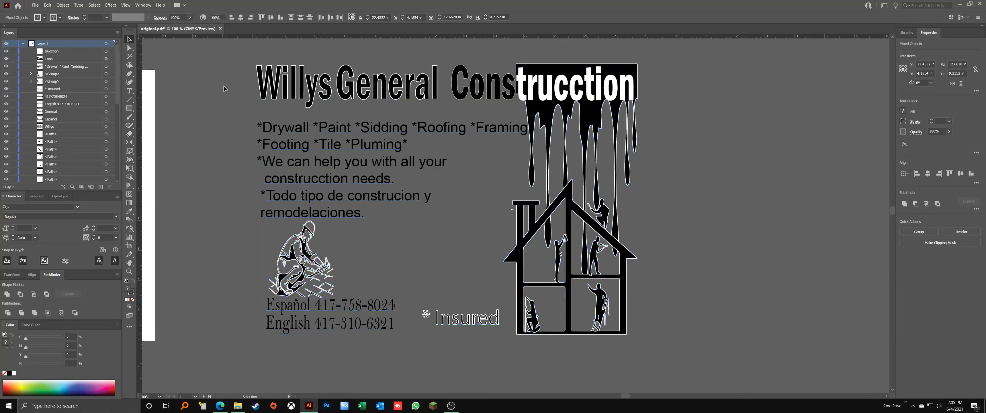
pyautogui.hotkey('ctrl', 'a')
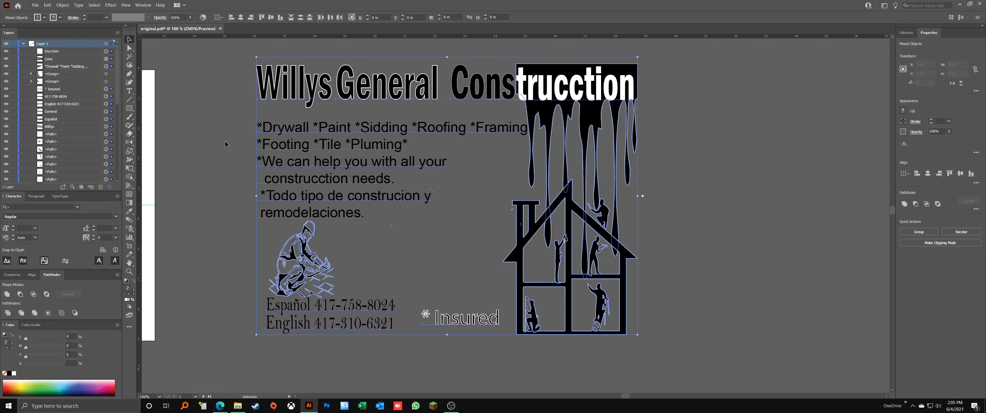
pyautogui.click(63, 5)
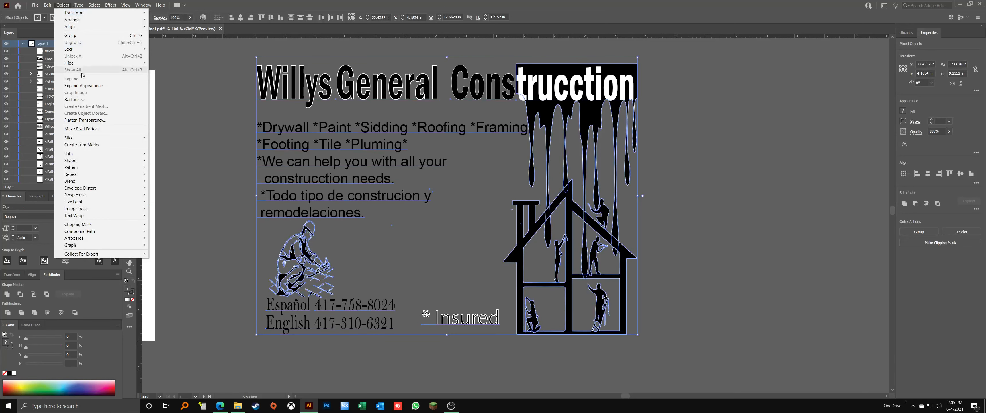
pyautogui.click(83, 85)
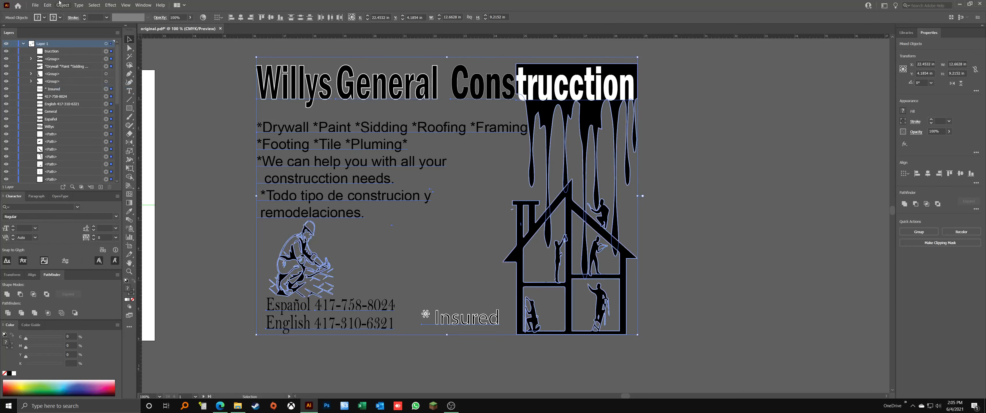
# - Expand the object, fill and stroke of the selected artwork and ungroup the result
pyautogui.click(61, 4)
pyautogui.click(92, 79)
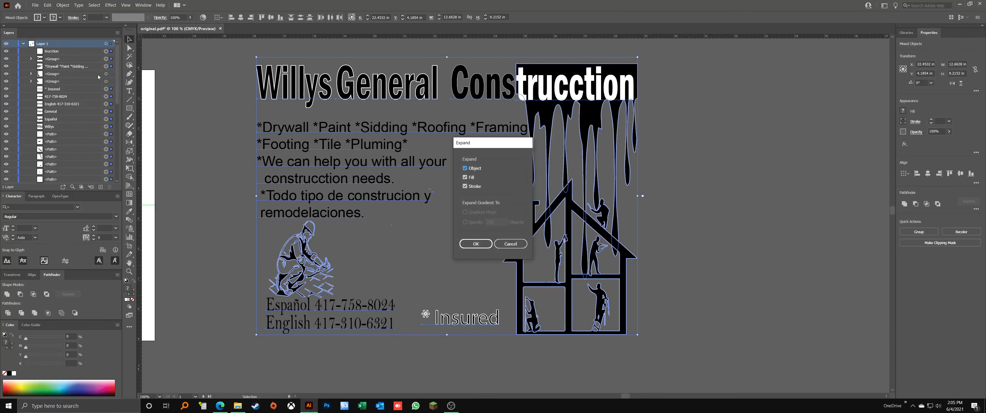
pyautogui.press('Return')
pyautogui.hotkey('ctrl', 'shift', 'g')
# - Expand the remaining fills and strokes of the ungrouped artwork and clear the selection
pyautogui.click(63, 5)
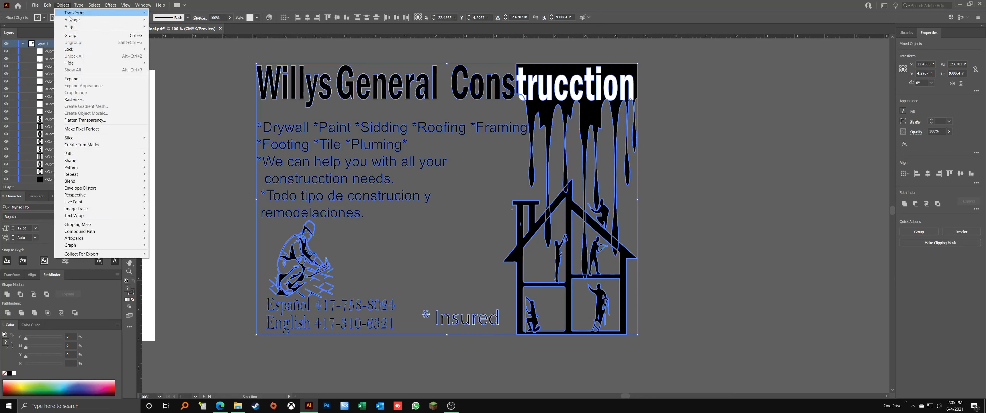
pyautogui.click(84, 81)
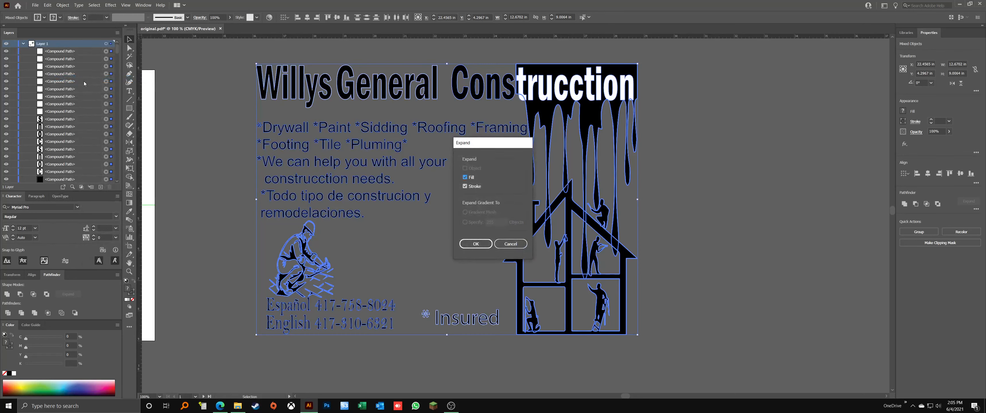
pyautogui.press('Return')
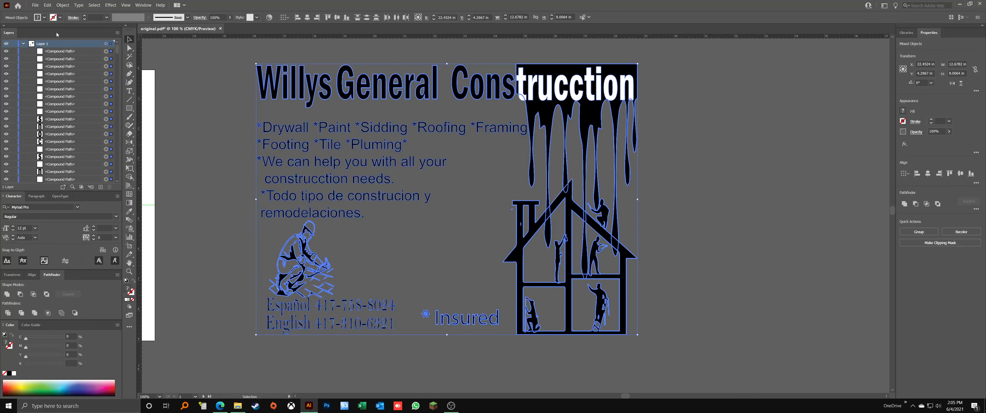
pyautogui.click(63, 4)
pyautogui.click(92, 81)
pyautogui.click(216, 132)
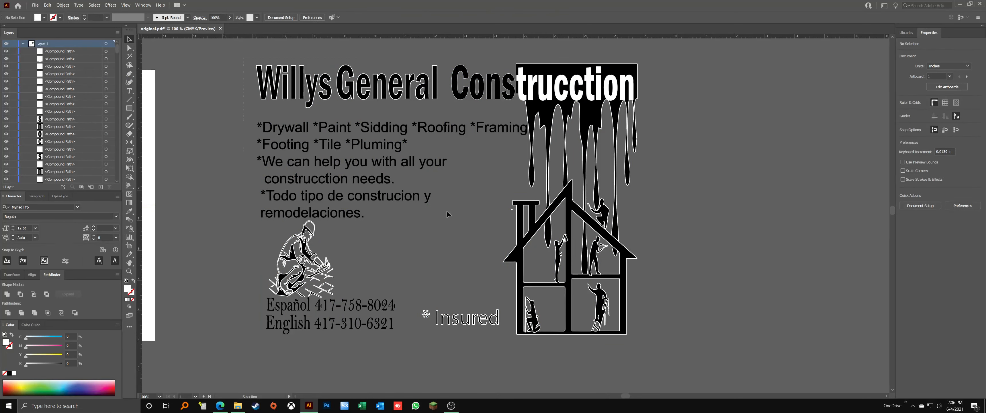
# - Select all the expanded artwork and split it at its overlaps with the Divide pathfinder
pyautogui.hotkey('ctrl', 'a')
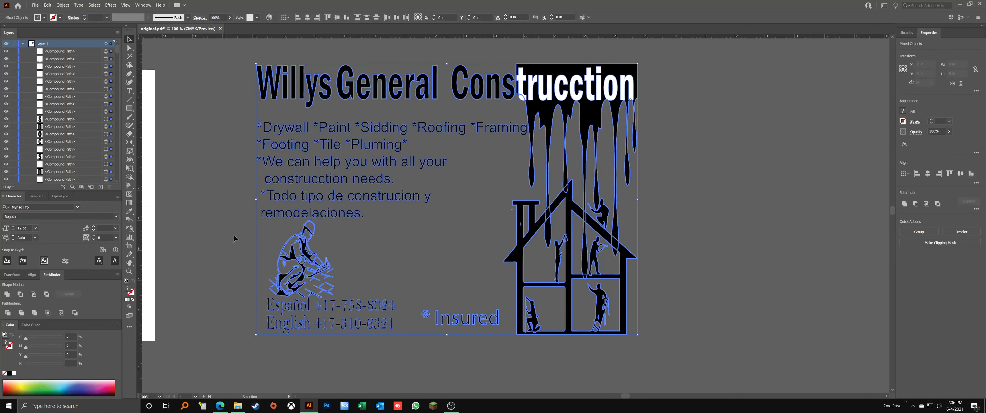
pyautogui.scroll(-8, 60, 107)
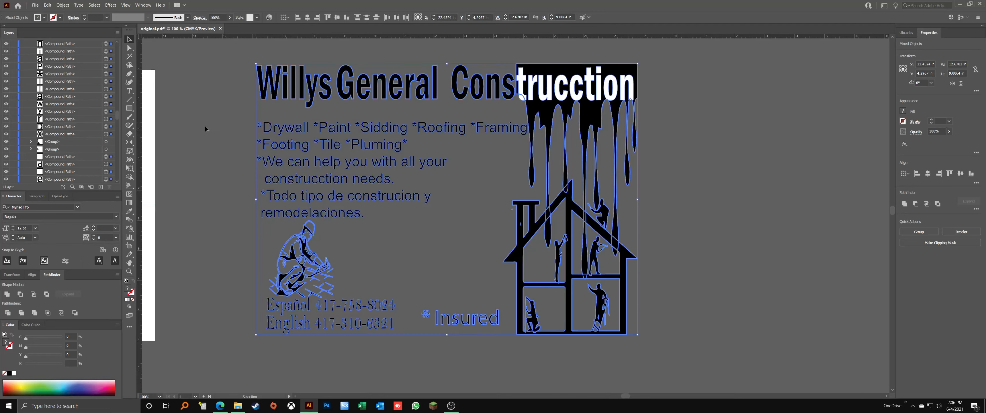
pyautogui.moveTo(229, 48); pyautogui.dragTo(674, 364)
pyautogui.click(142, 5)
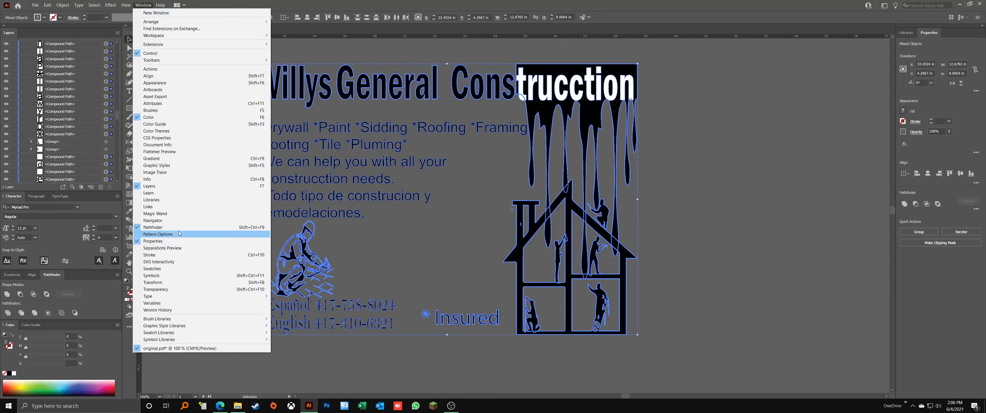
pyautogui.click(340, 357)
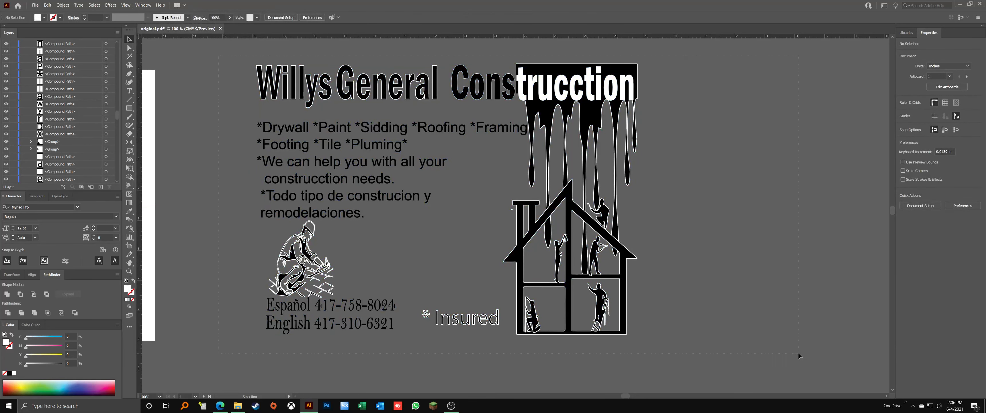
pyautogui.hotkey('ctrl', 'a')
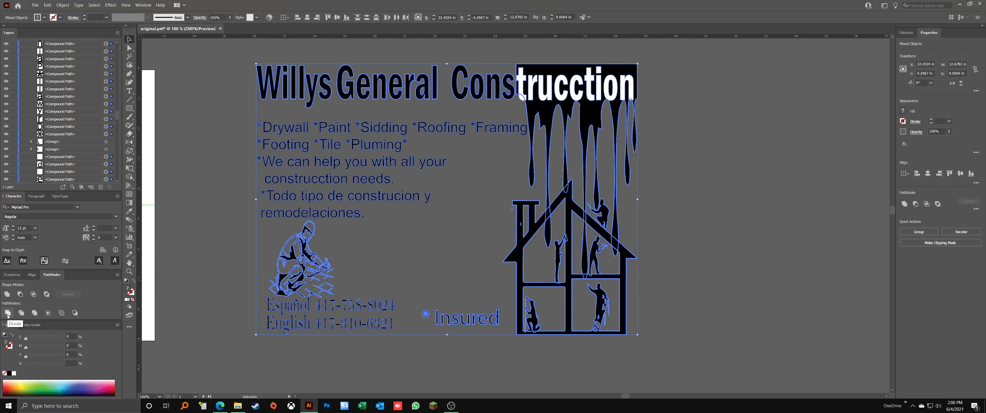
pyautogui.click(8, 313)
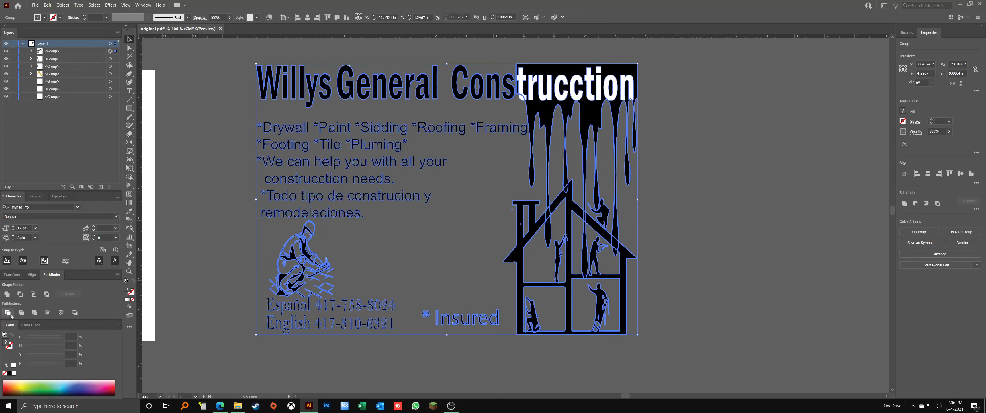
# - Examine the individual paths inside the divided artwork group
pyautogui.click(235, 103)
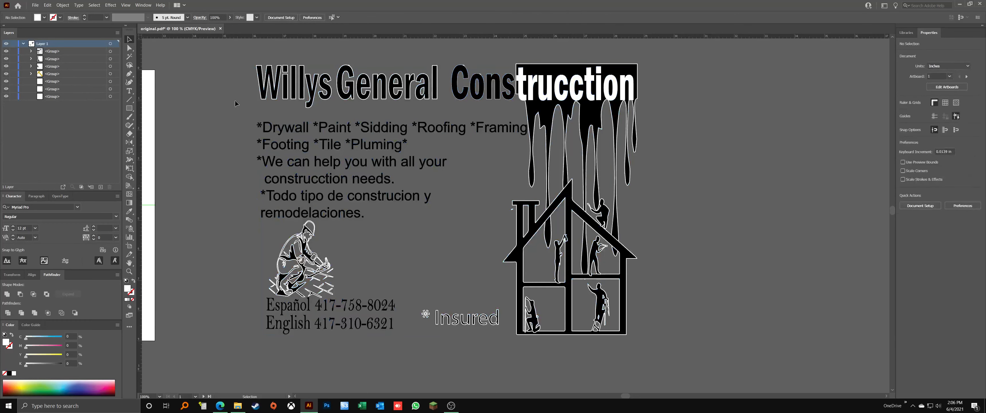
pyautogui.doubleClick(520, 102)
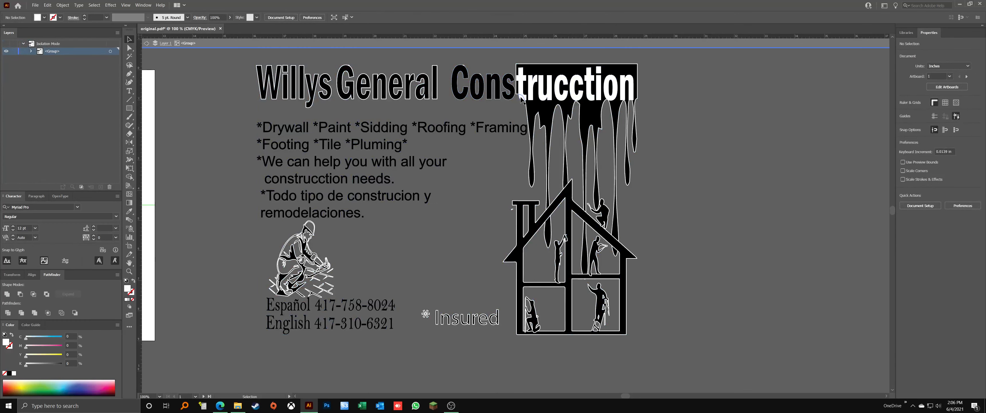
pyautogui.doubleClick(213, 88)
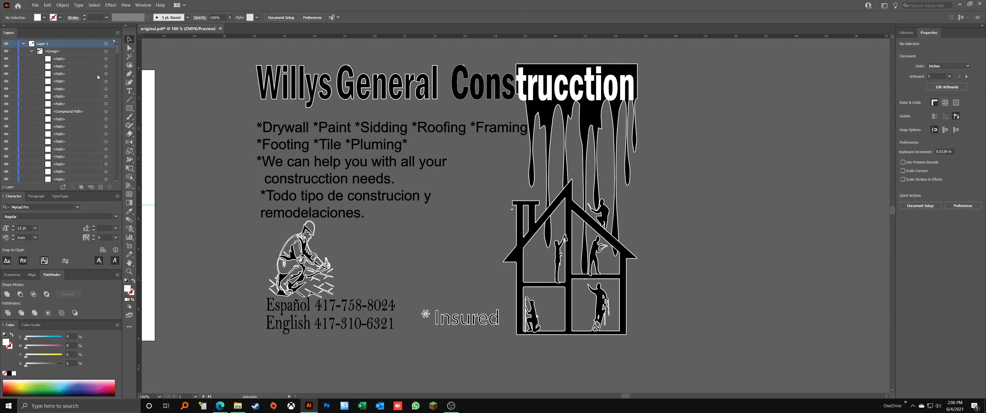
pyautogui.click(111, 59)
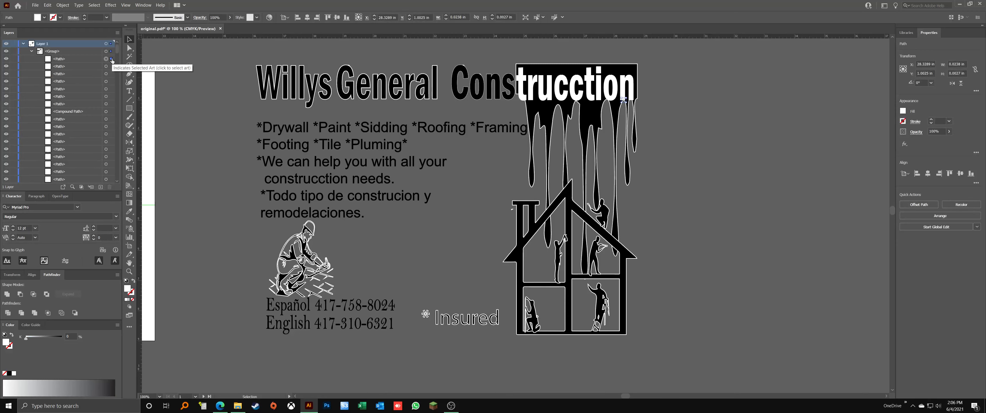
pyautogui.click(206, 60)
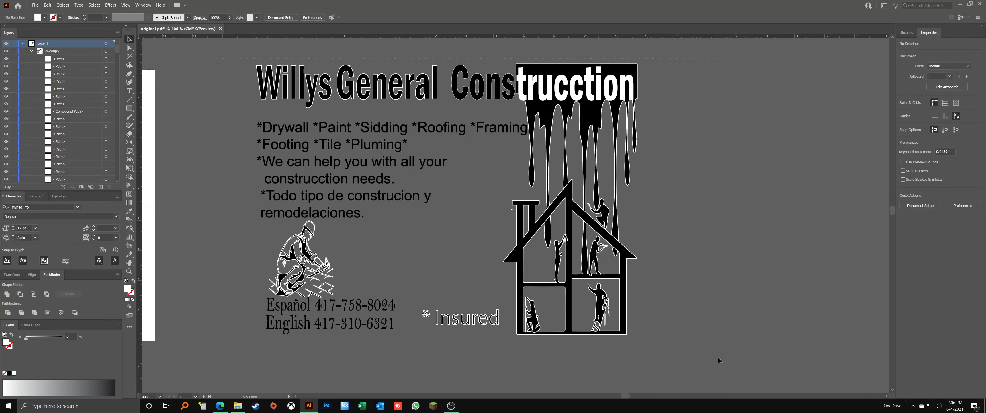
pyautogui.hotkey('ctrl', 'a')
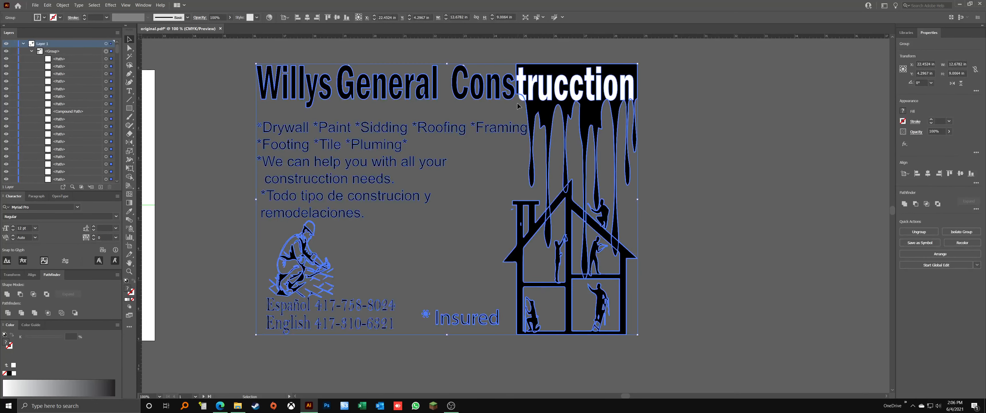
# - Isolate the divided group, select every piece with the same white fill color and delete them
pyautogui.doubleClick(522, 101)
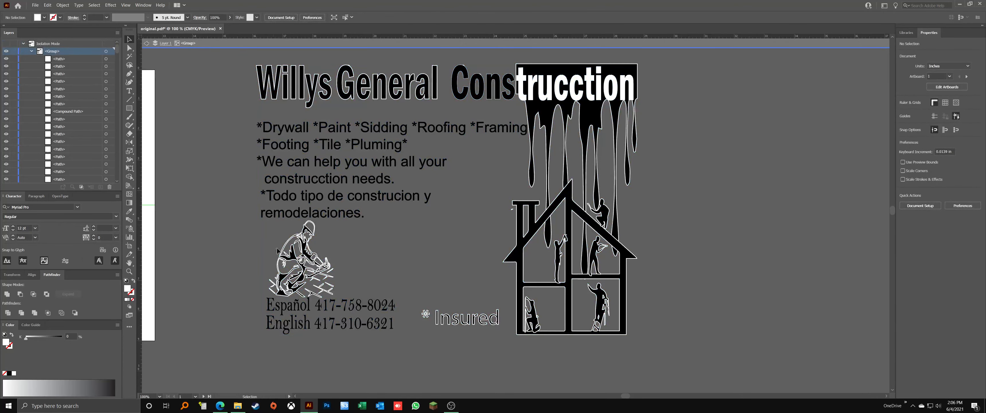
pyautogui.moveTo(280, 262); pyautogui.dragTo(340, 293)
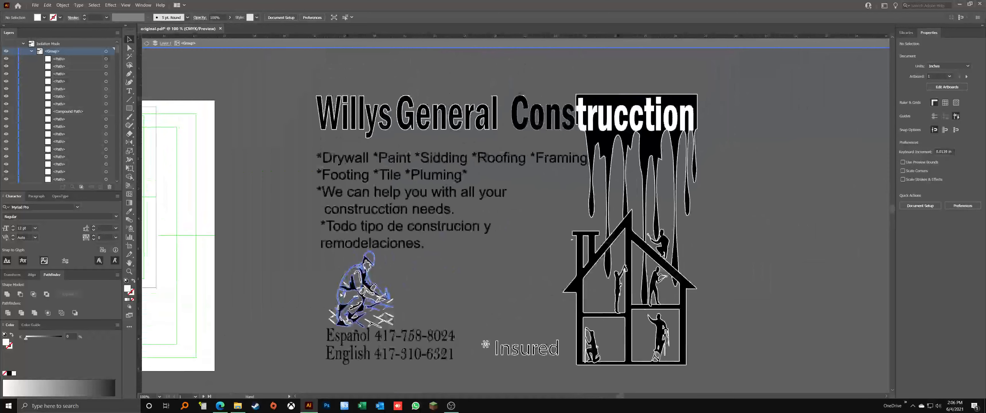
pyautogui.click(581, 129)
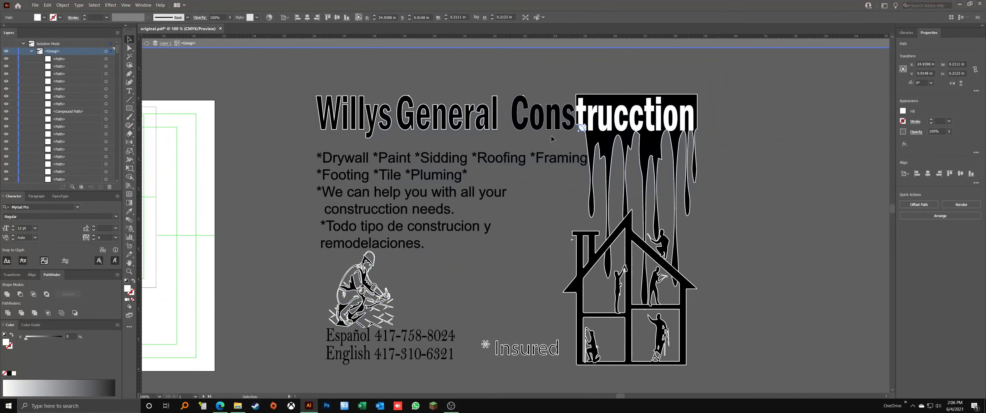
pyautogui.click(94, 5)
pyautogui.moveTo(119, 65)
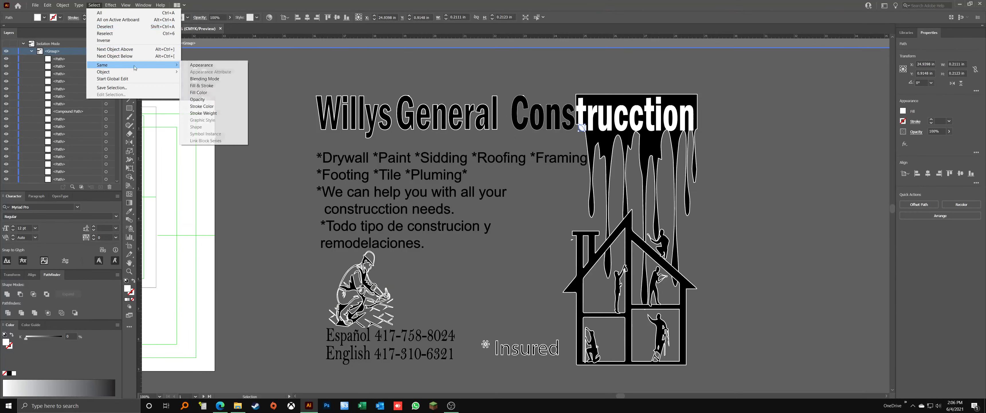
pyautogui.click(198, 93)
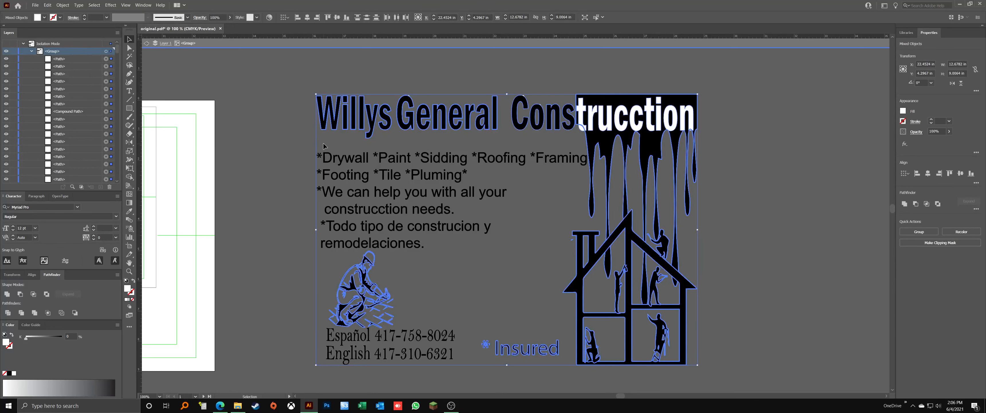
pyautogui.press('Delete')
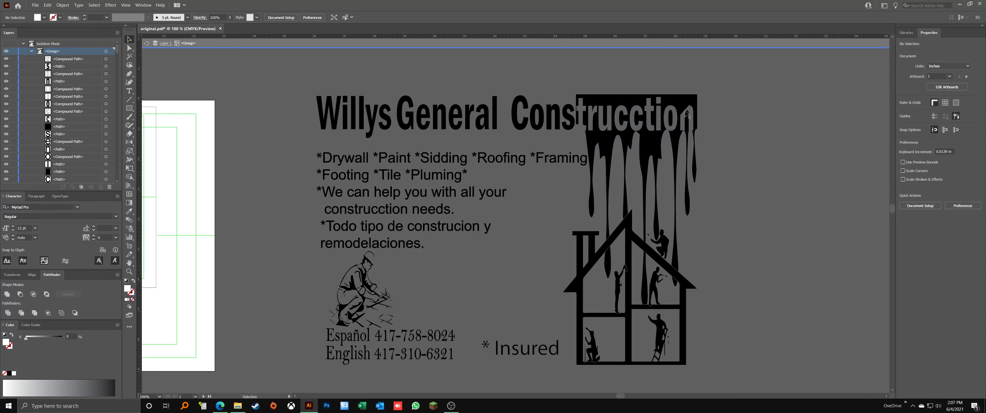
# - Inspect the cut-out "trucction" lettering up close and exit isolation mode
pyautogui.hotkey('ctrl', '=')
pyautogui.hotkey('ctrl', '=')
pyautogui.hotkey('ctrl', '=')
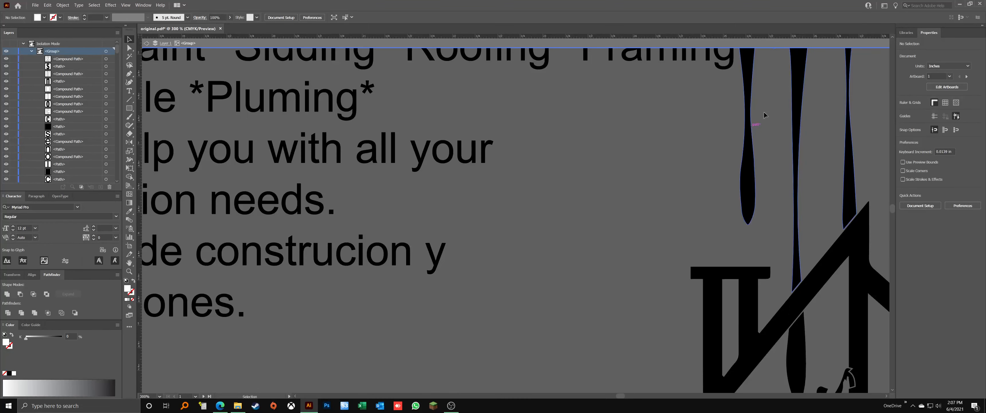
pyautogui.moveTo(762, 114); pyautogui.dragTo(370, 399)
pyautogui.click(644, 185)
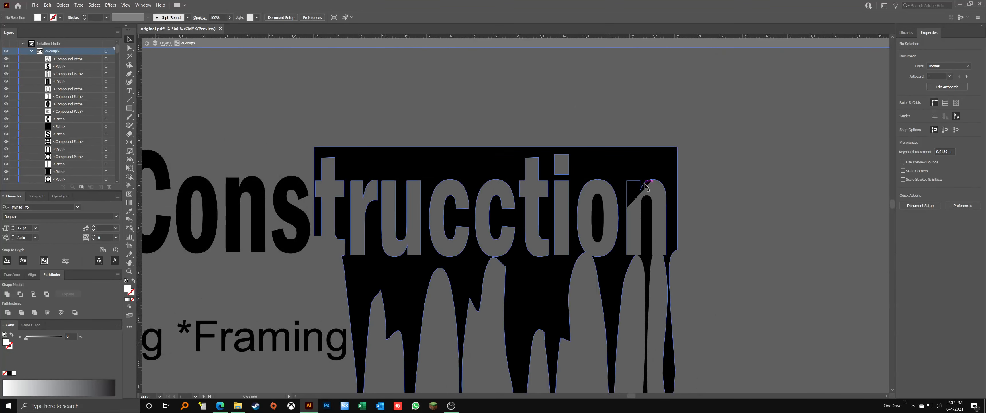
pyautogui.press('Escape')
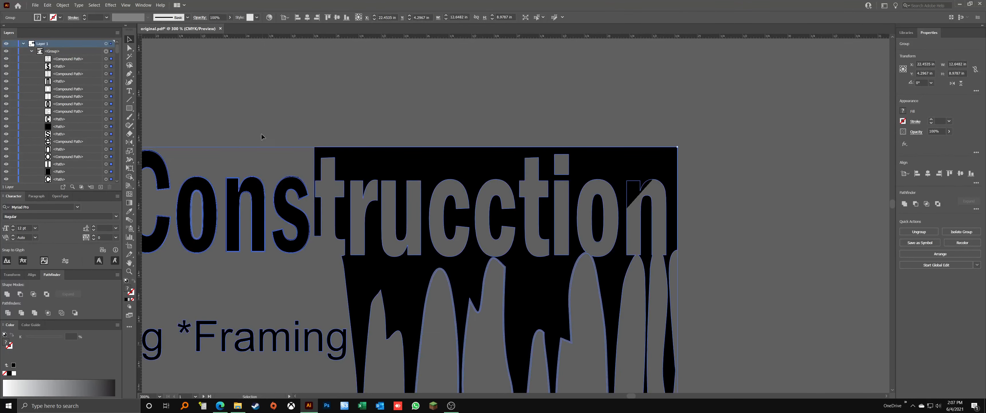
# - Isolate the divided artwork group and select the intact black "n" in "Cons"
pyautogui.click(251, 196)
pyautogui.doubleClick(255, 189)
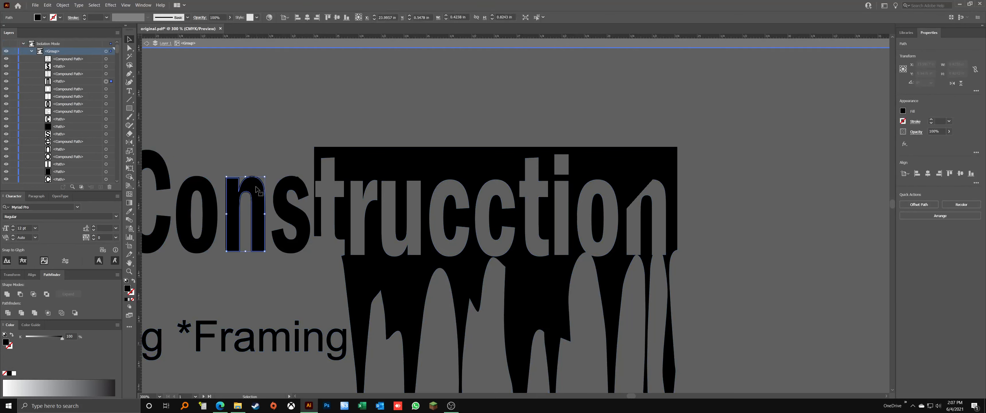
pyautogui.hotkey('ctrl', 'c')
pyautogui.hotkey('ctrl', 'v')
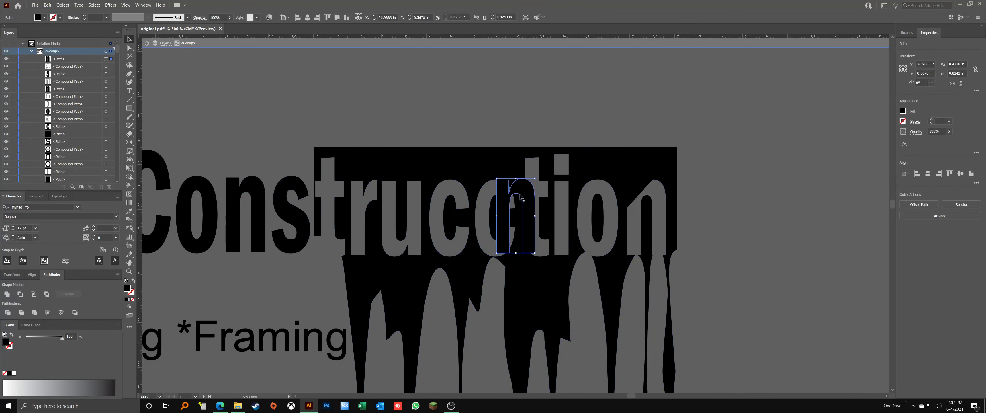
pyautogui.moveTo(520, 196); pyautogui.dragTo(655, 193)
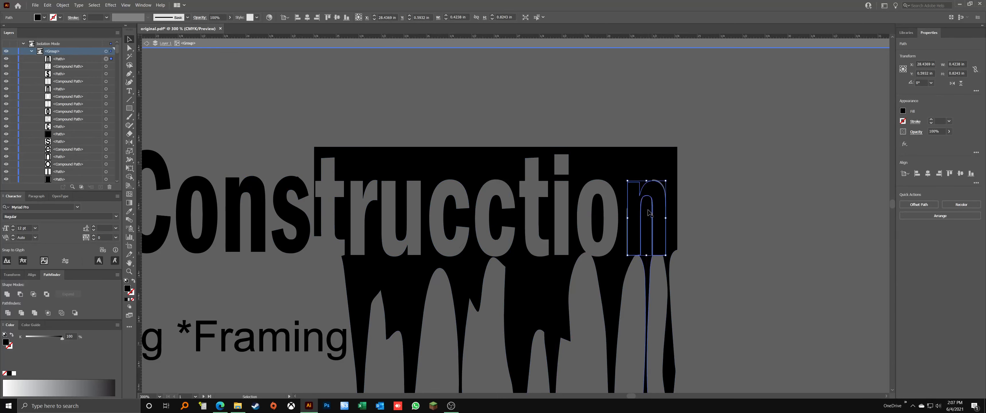
pyautogui.press('Delete')
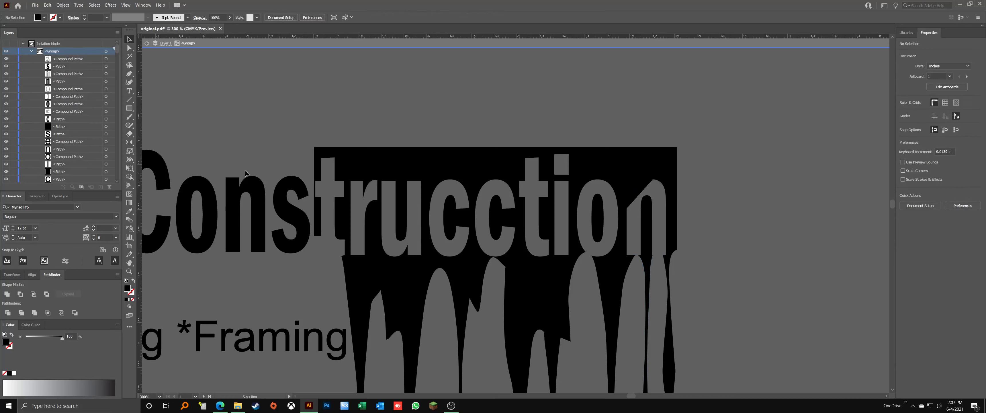
# - Place a copy of the "n" from "Cons" over the misshapen cut-out "n" and divide it with the black dripping shape
pyautogui.moveTo(245, 174); pyautogui.dragTo(269, 209)
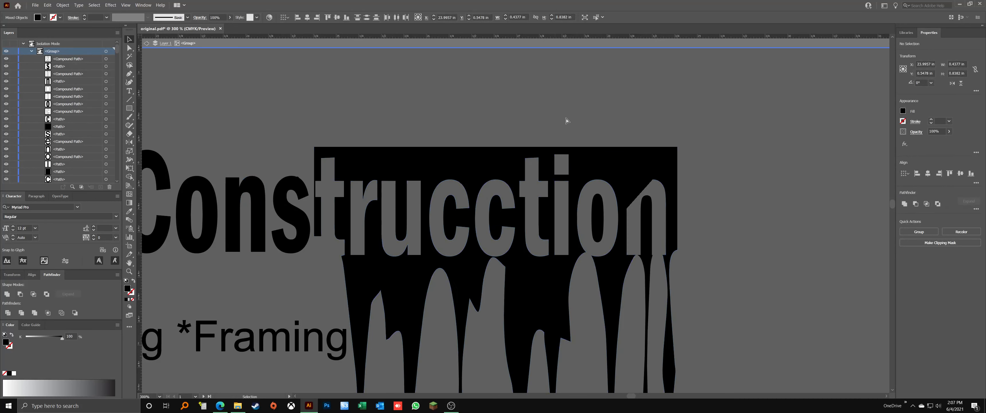
pyautogui.hotkey('ctrl', 'v')
pyautogui.moveTo(525, 194); pyautogui.dragTo(657, 197)
pyautogui.click(717, 123)
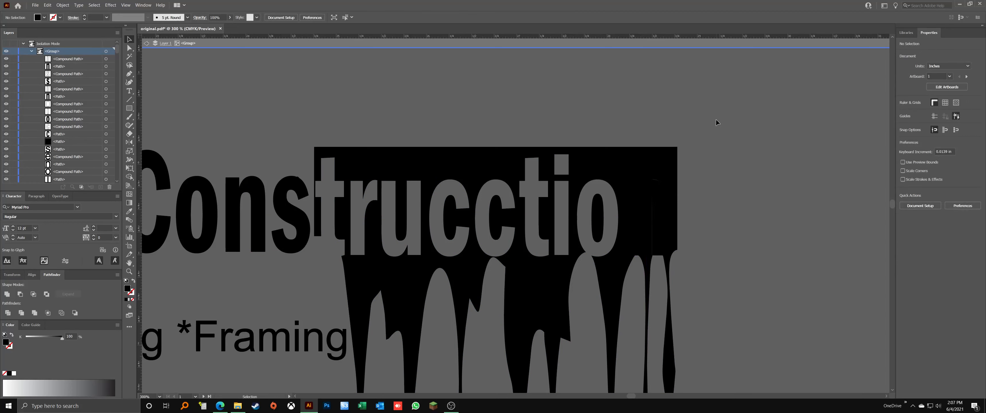
pyautogui.click(543, 296)
pyautogui.click(8, 312)
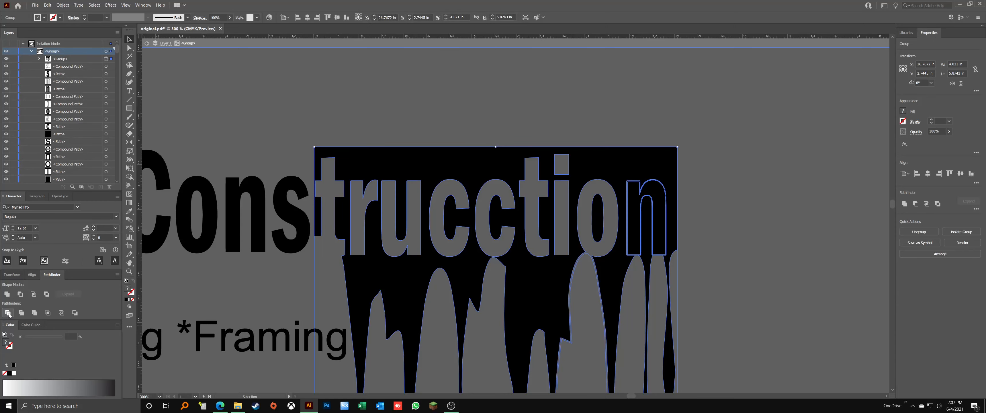
pyautogui.click(682, 194)
pyautogui.doubleClick(658, 198)
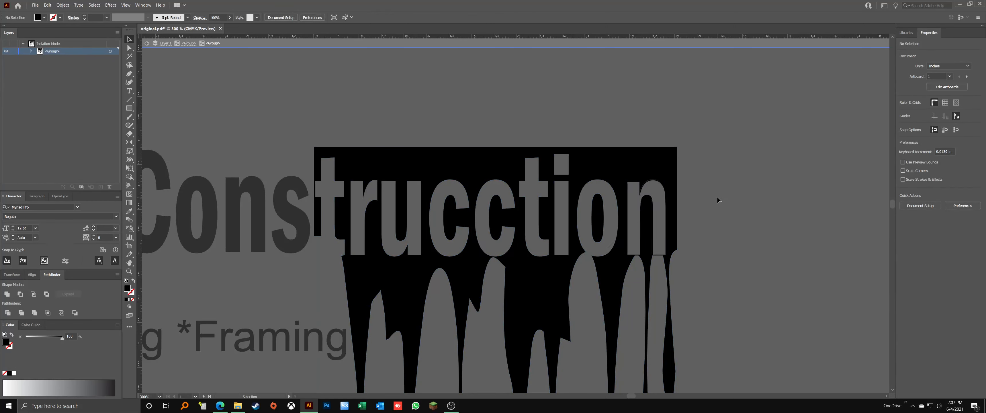
pyautogui.doubleClick(648, 186)
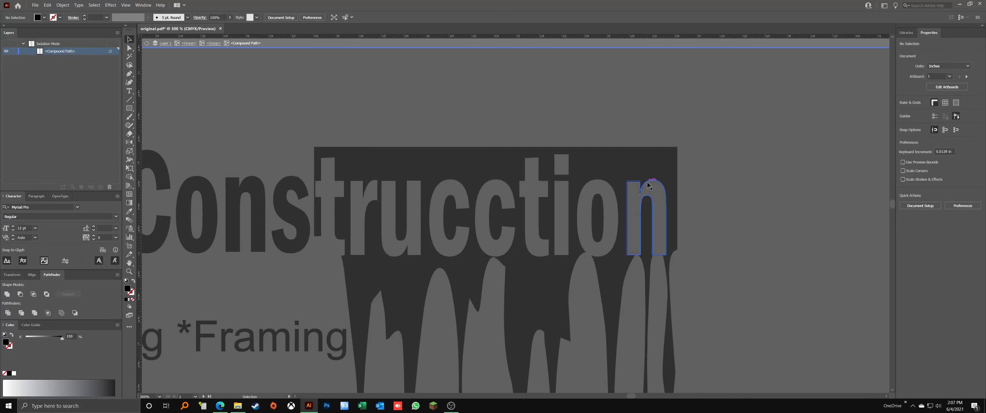
pyautogui.doubleClick(711, 187)
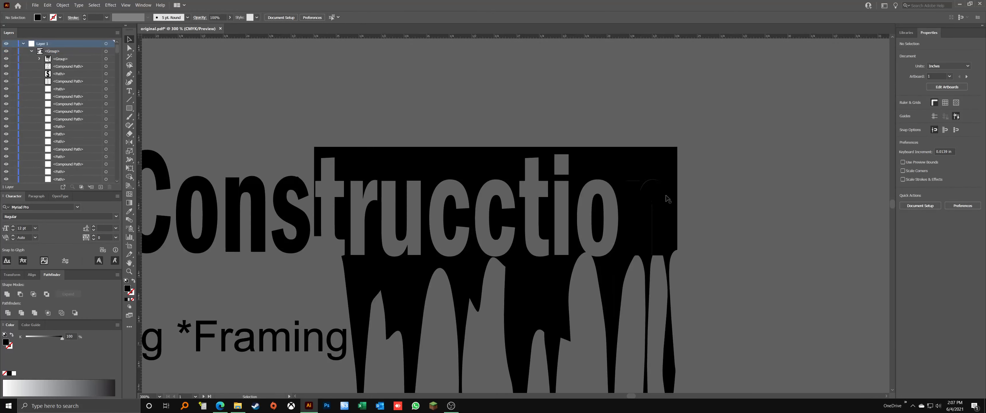
# - Isolate the nested divided group, delete the "n" piece to cut the letter out of the black shape, and exit isolation mode
pyautogui.doubleClick(660, 189)
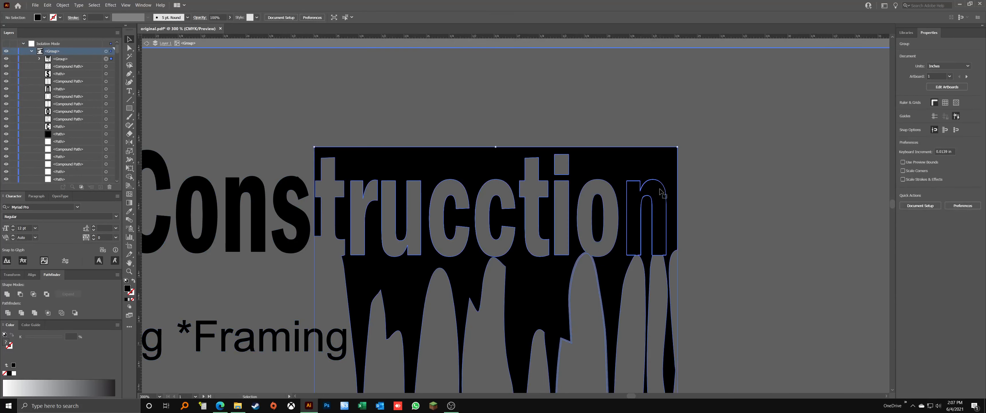
pyautogui.press('Delete')
pyautogui.hotkey('ctrl', 'z')
pyautogui.doubleClick(664, 198)
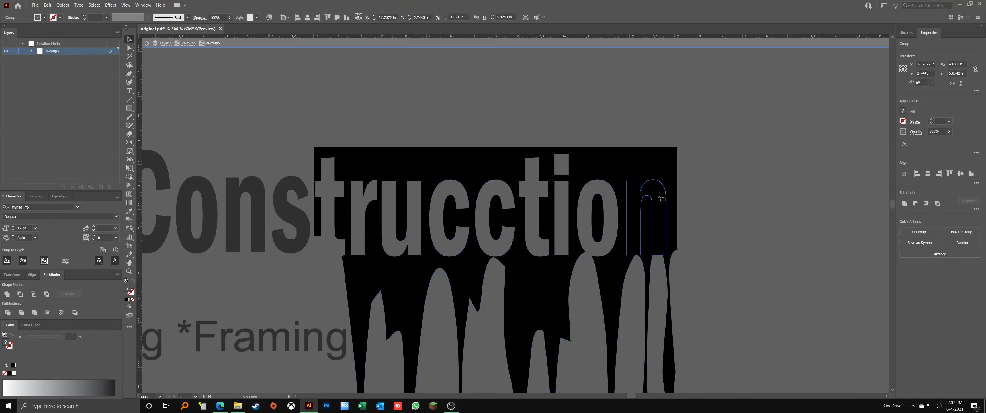
pyautogui.click(664, 198)
pyautogui.click(715, 197)
pyautogui.doubleClick(712, 197)
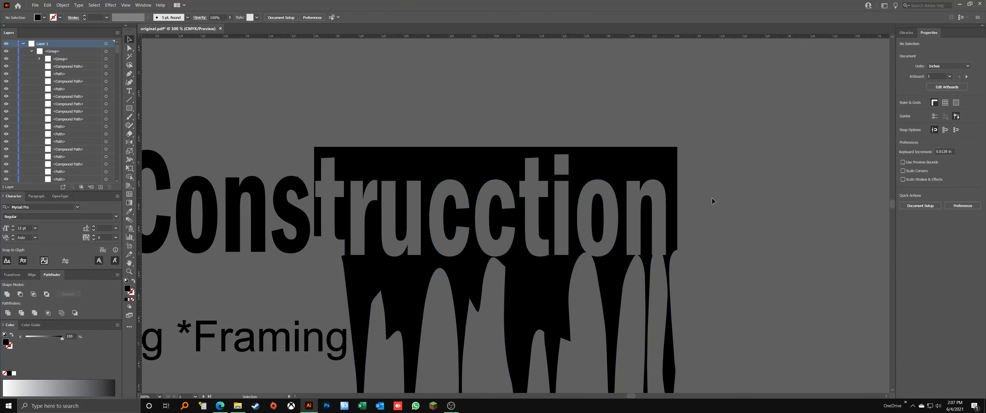
pyautogui.hotkey('ctrl', '-')
pyautogui.hotkey('ctrl', '-')
pyautogui.hotkey('ctrl', '-')
pyautogui.moveTo(636, 297); pyautogui.dragTo(759, 169)
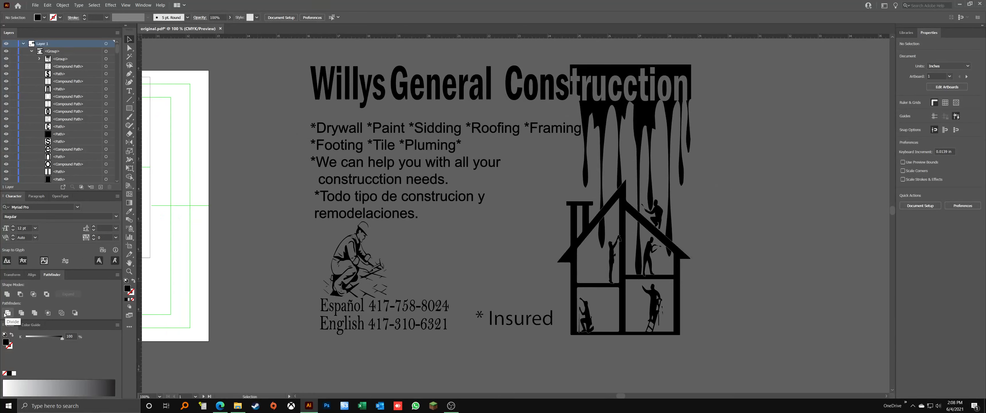
pyautogui.click(62, 4)
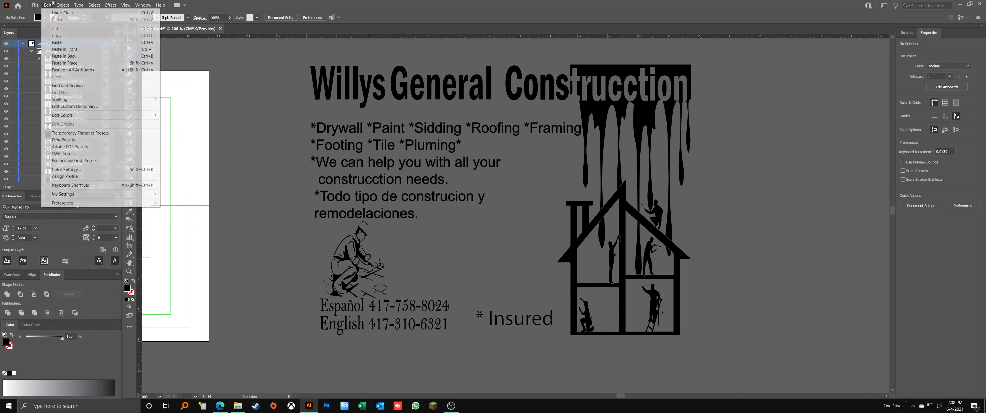
pyautogui.click(165, 109)
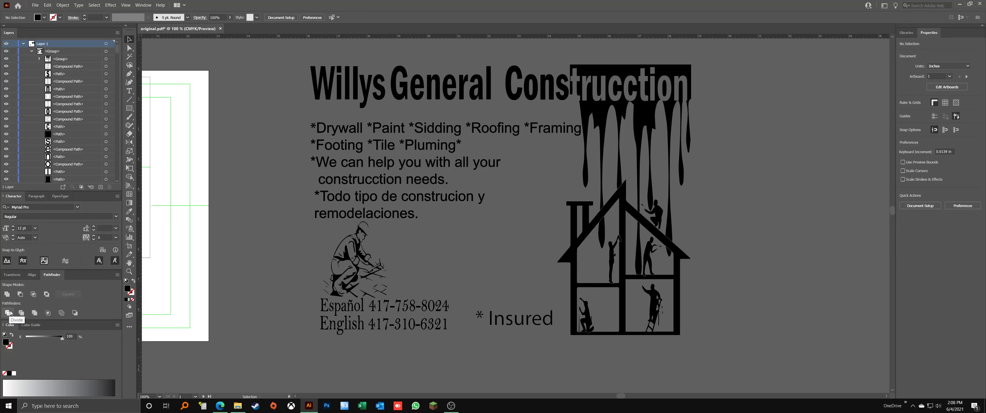